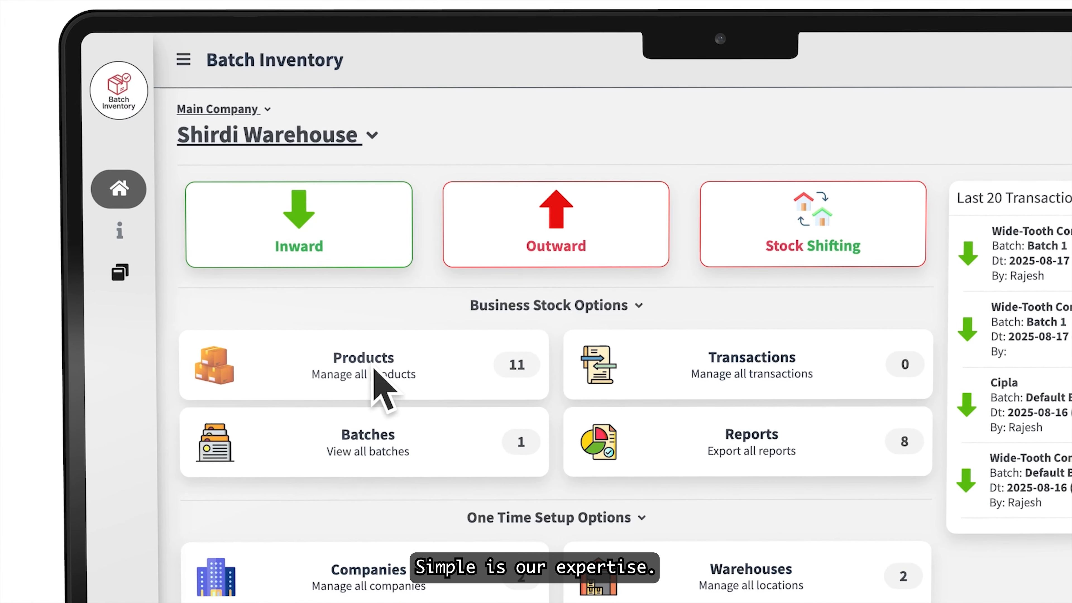
View the product list, check the Gillette Razor entry, and return to the home page.
click(374, 368)
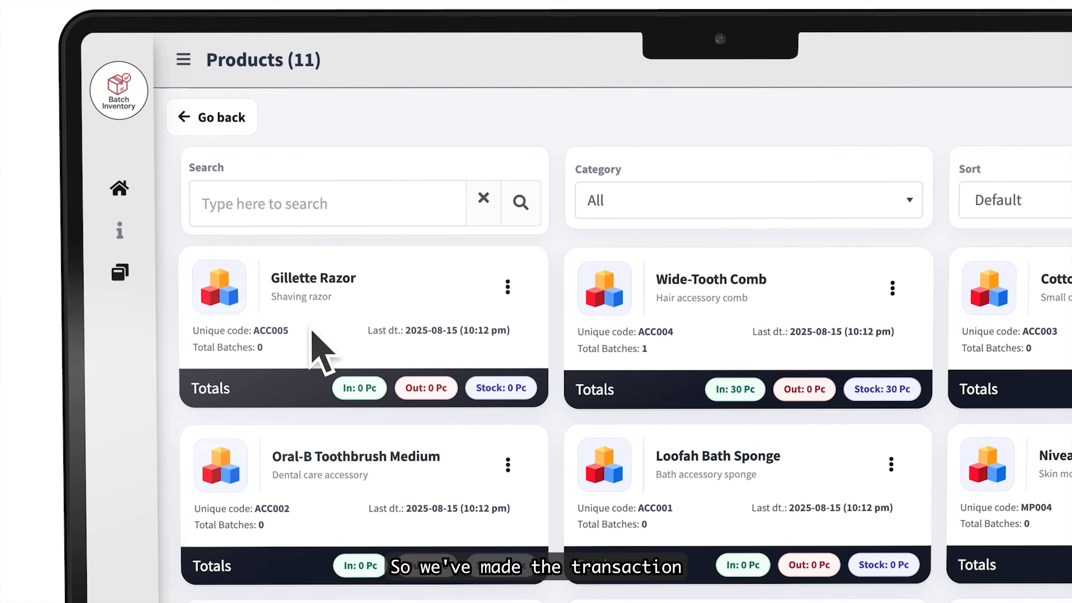
drag(274, 283, 328, 284)
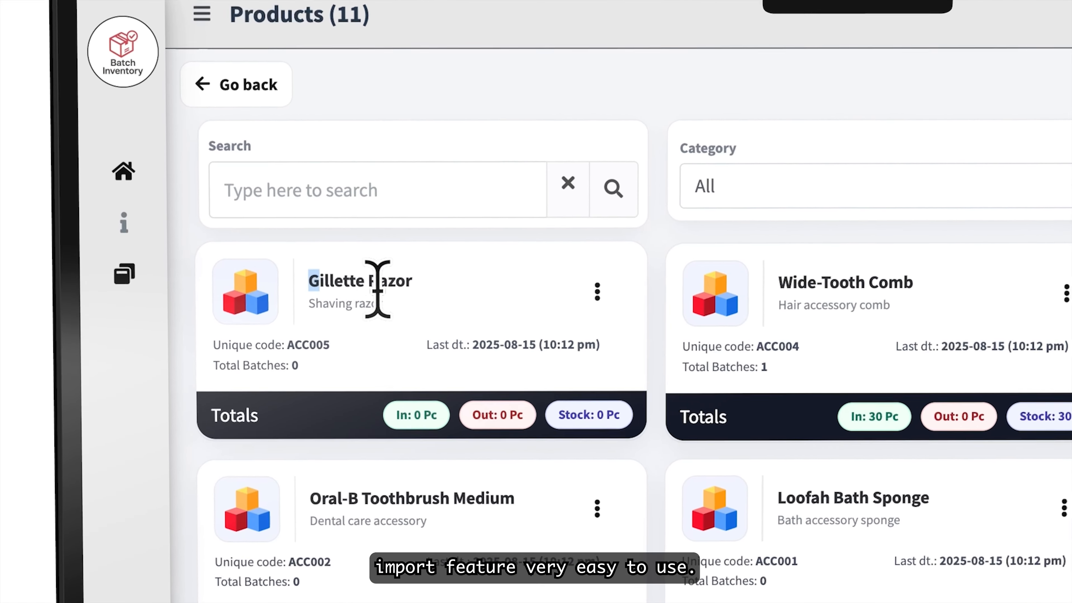
click(424, 285)
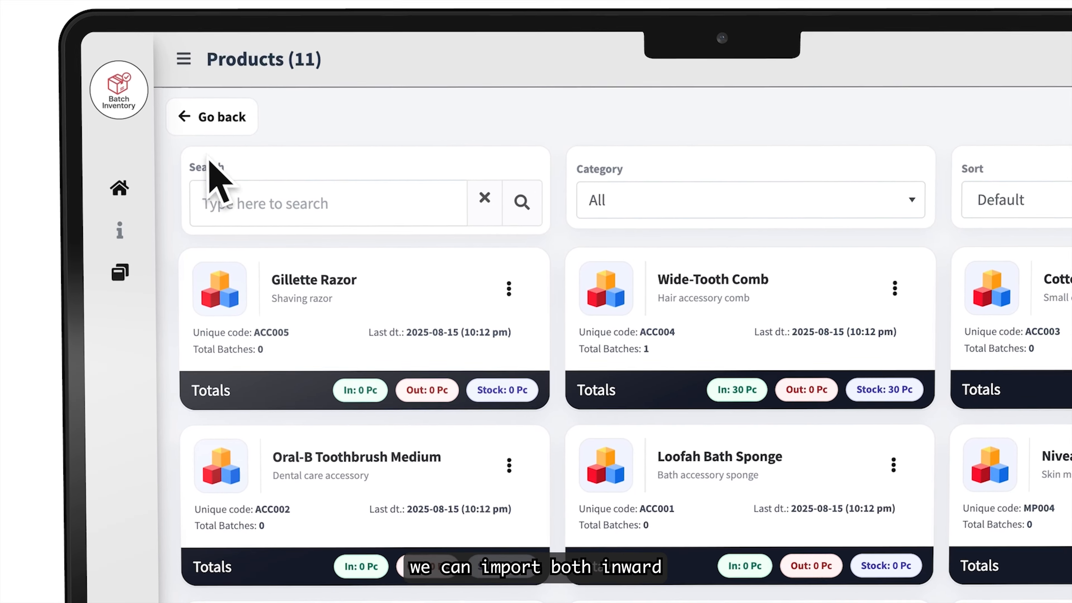
click(213, 117)
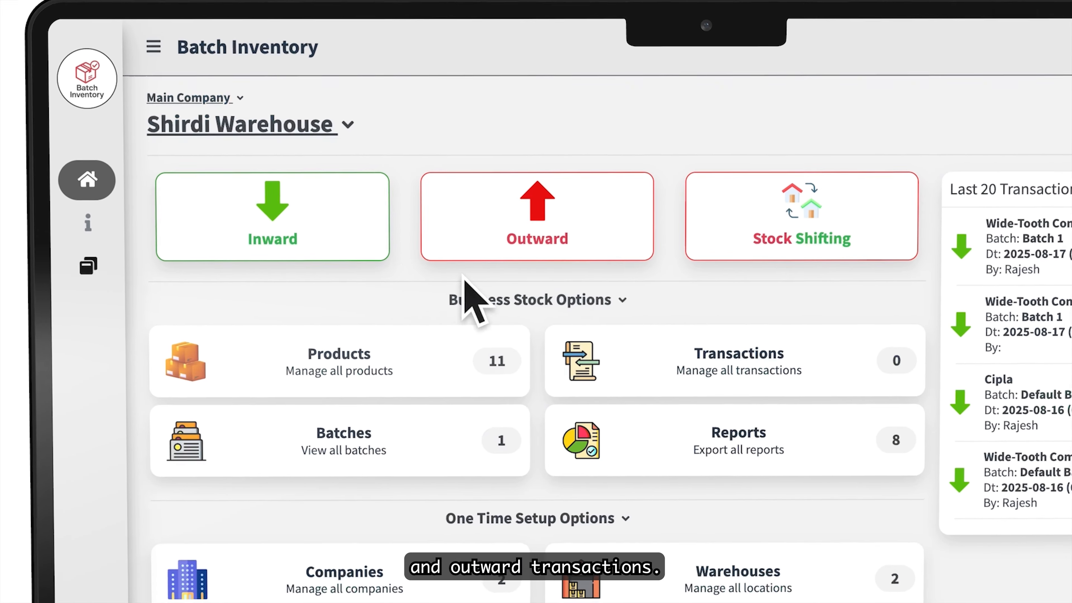
Open the list of all transactions and set its date to 2025-08-18.
click(765, 379)
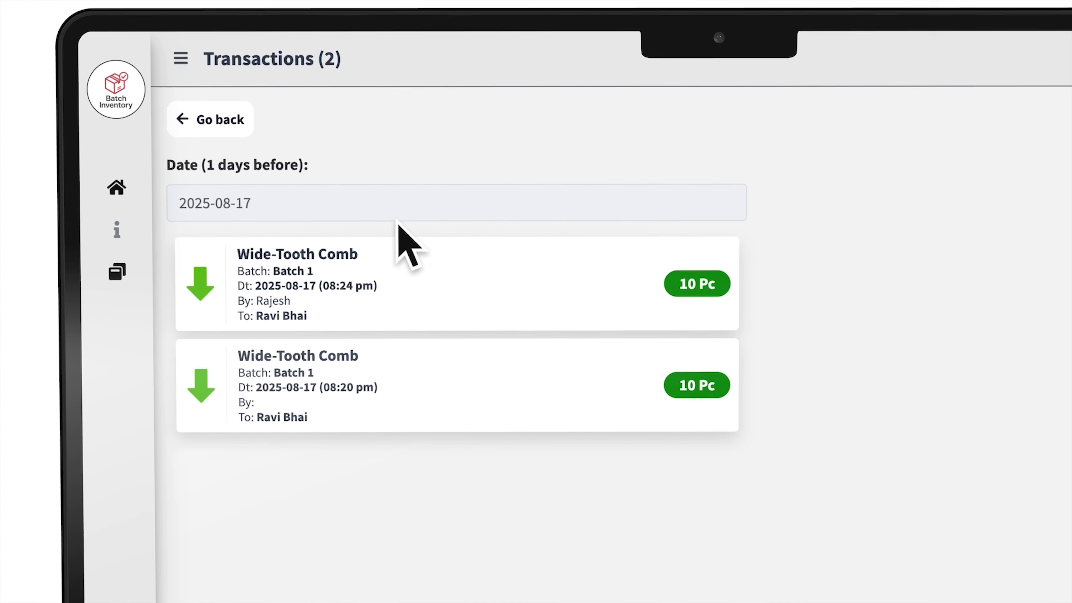
click(376, 214)
click(236, 405)
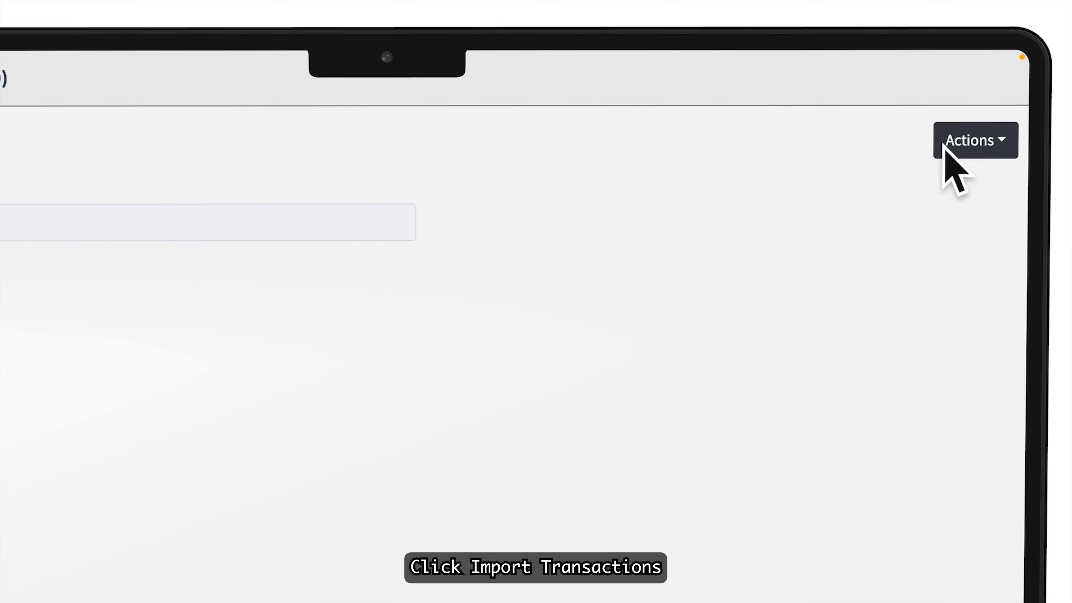
Go to the transaction import page and save its sample XLSX as "transactions_import_sample (1)" in Downloads.
click(989, 142)
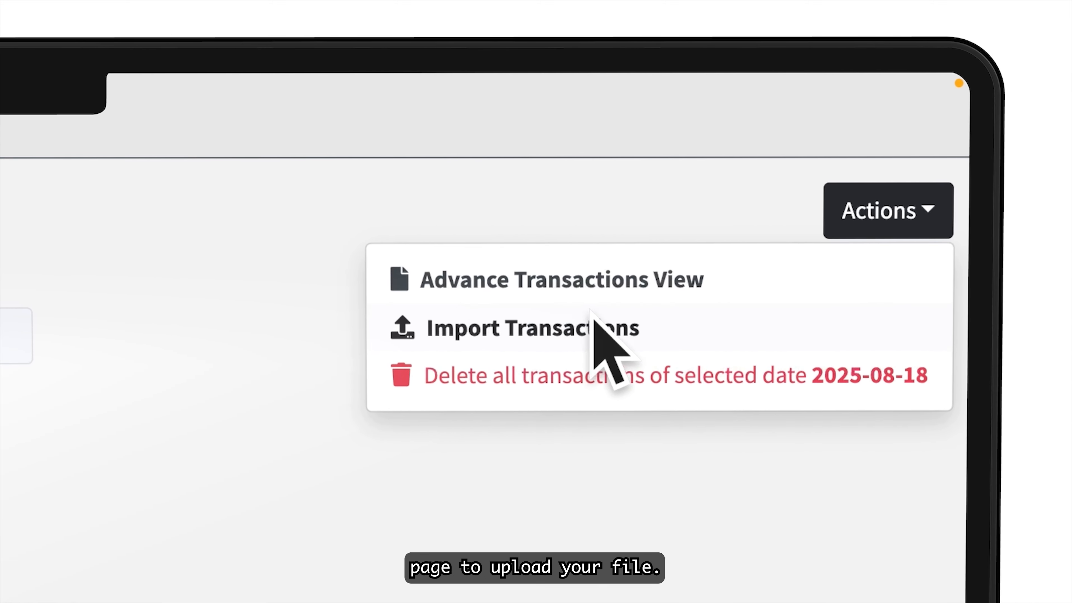
click(643, 315)
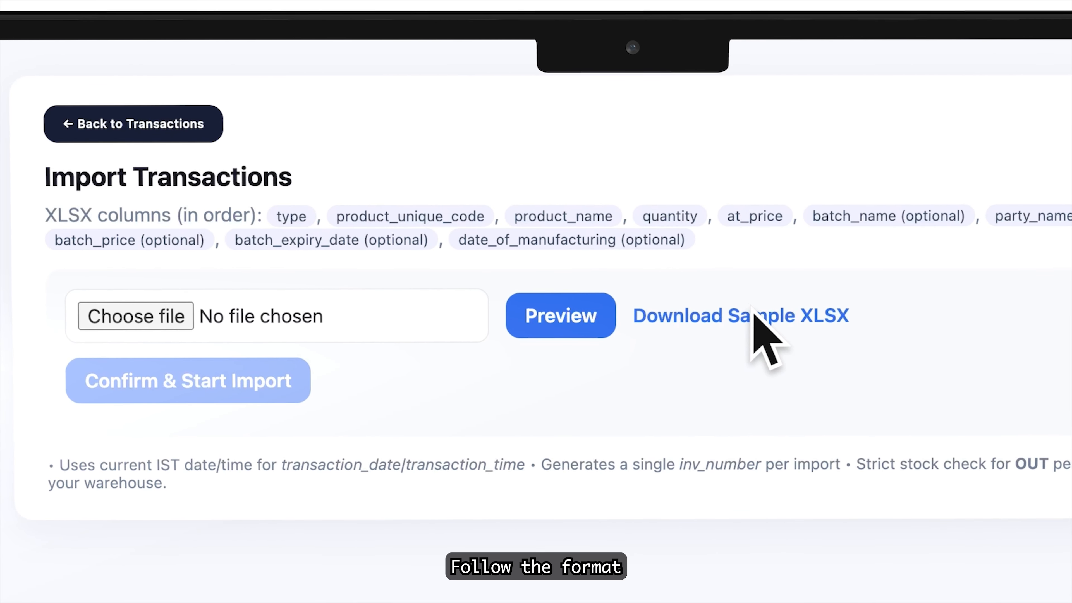
click(753, 321)
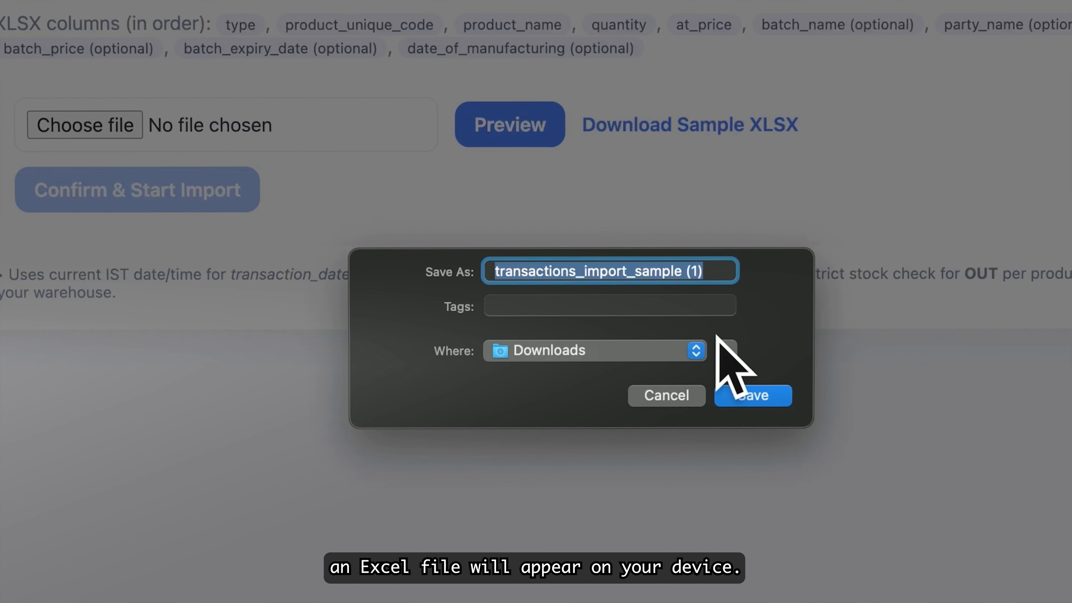
click(739, 388)
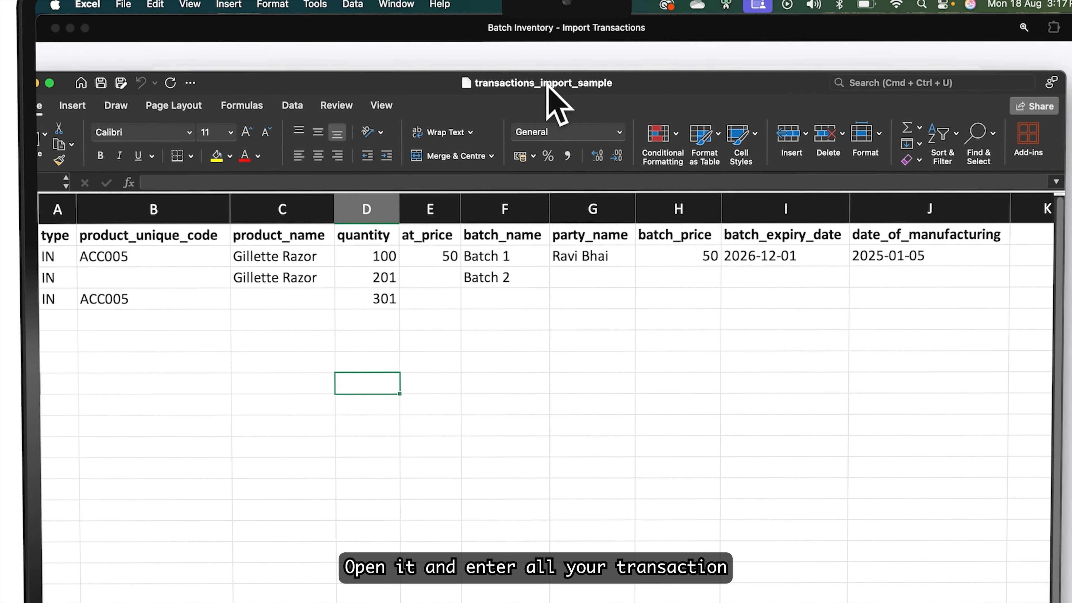
Switch to the transactions_import_sample workbook in Excel and examine its sample rows and the type column.
click(151, 340)
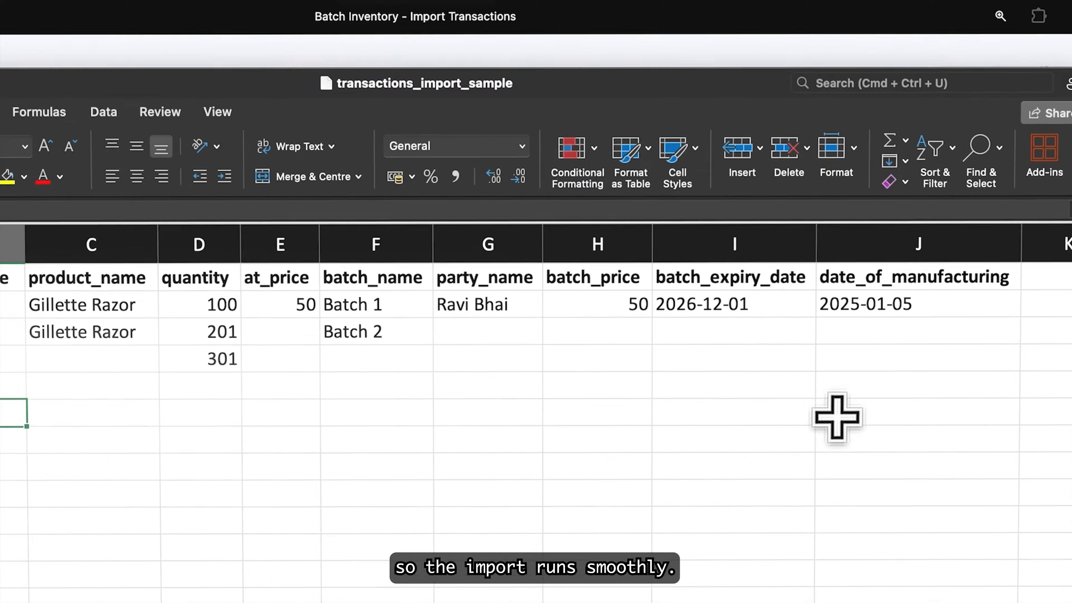
drag(837, 417, 5, 309)
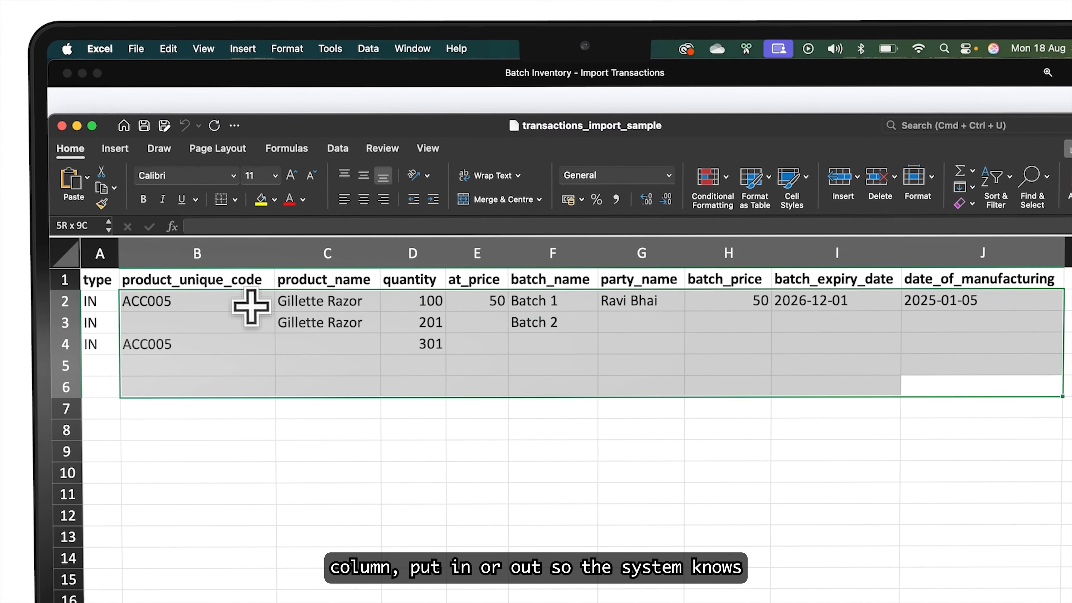
drag(251, 308, 109, 301)
click(135, 342)
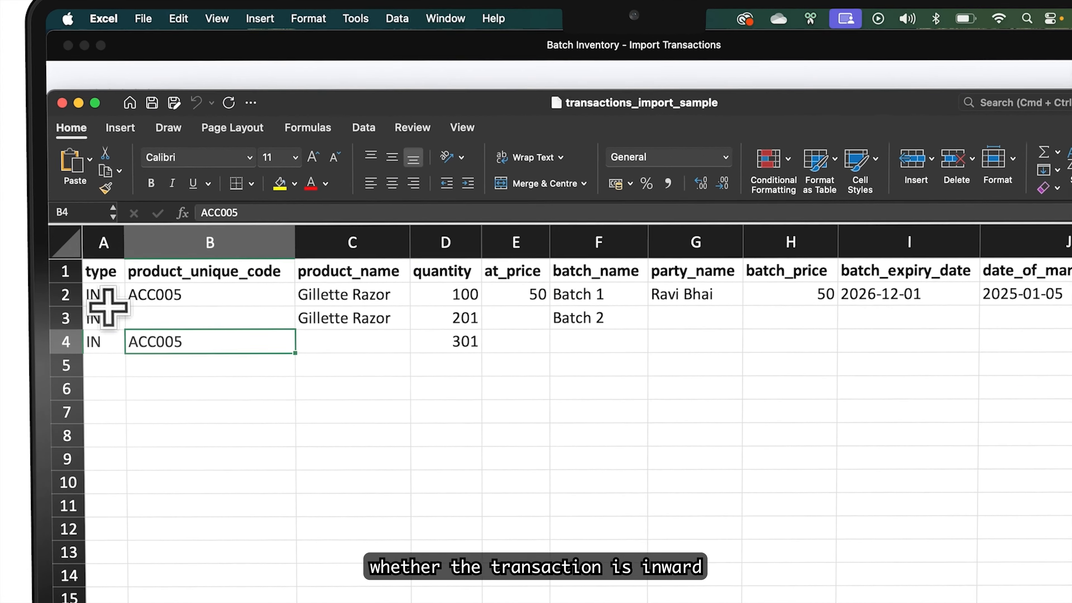
click(108, 325)
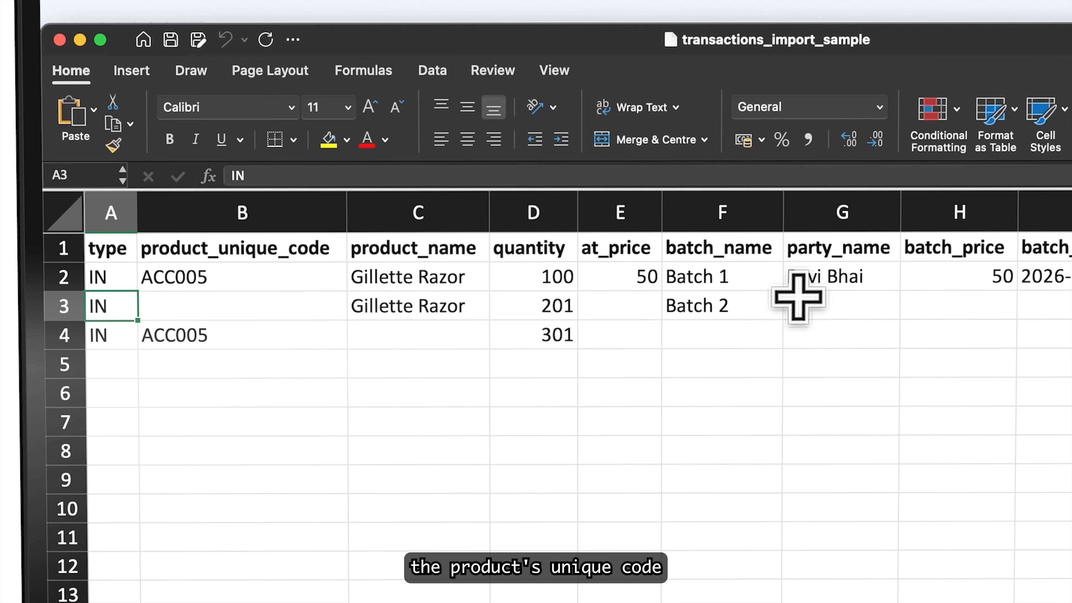
Examine how rows 2 to 4 identify the product through product_unique_code, product_name, or both.
click(239, 279)
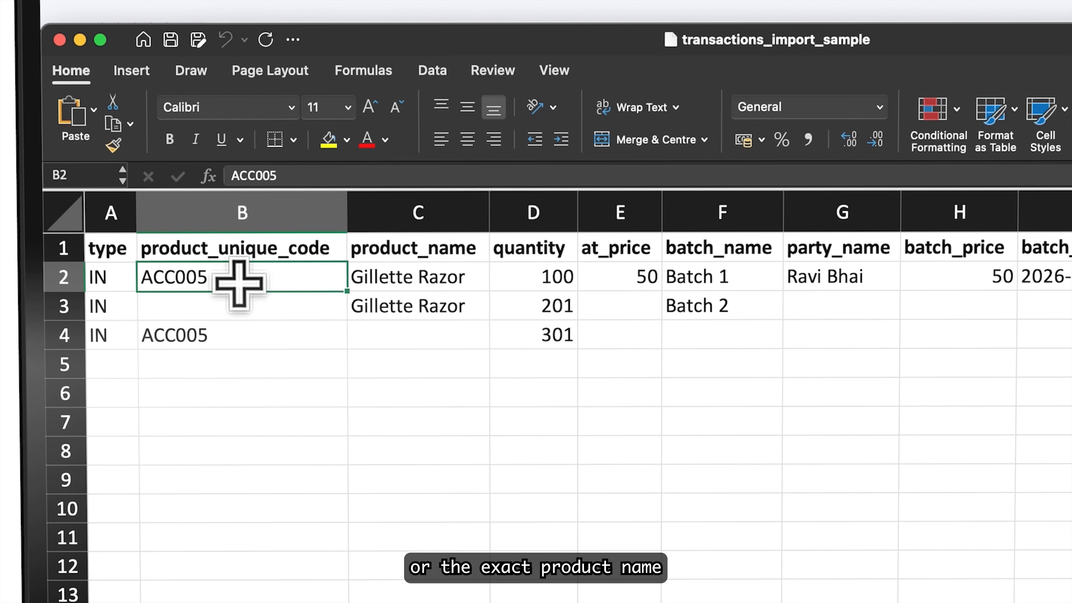
click(446, 282)
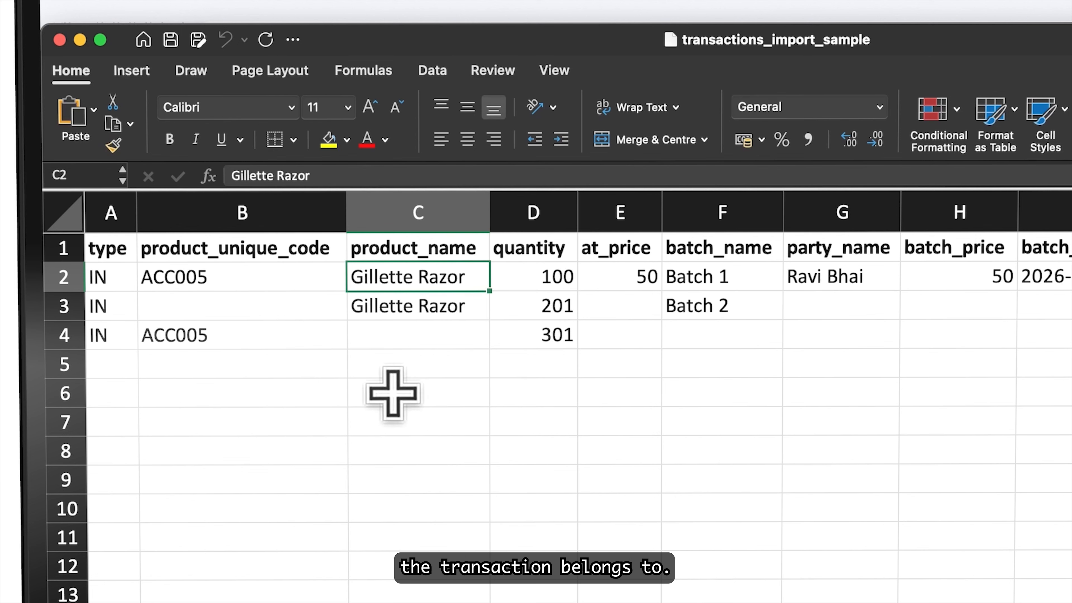
click(203, 312)
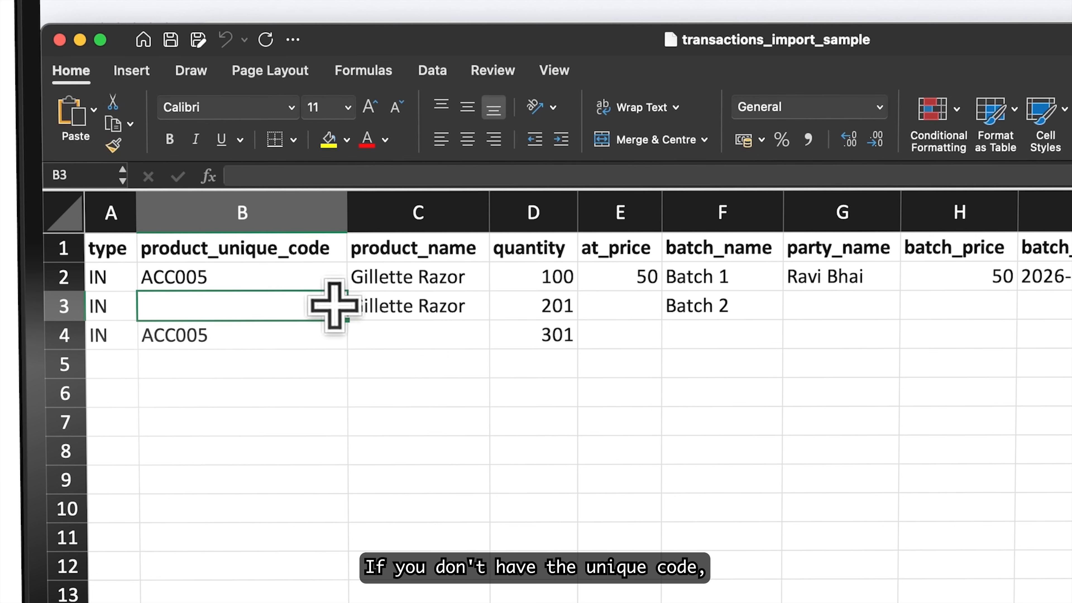
click(411, 304)
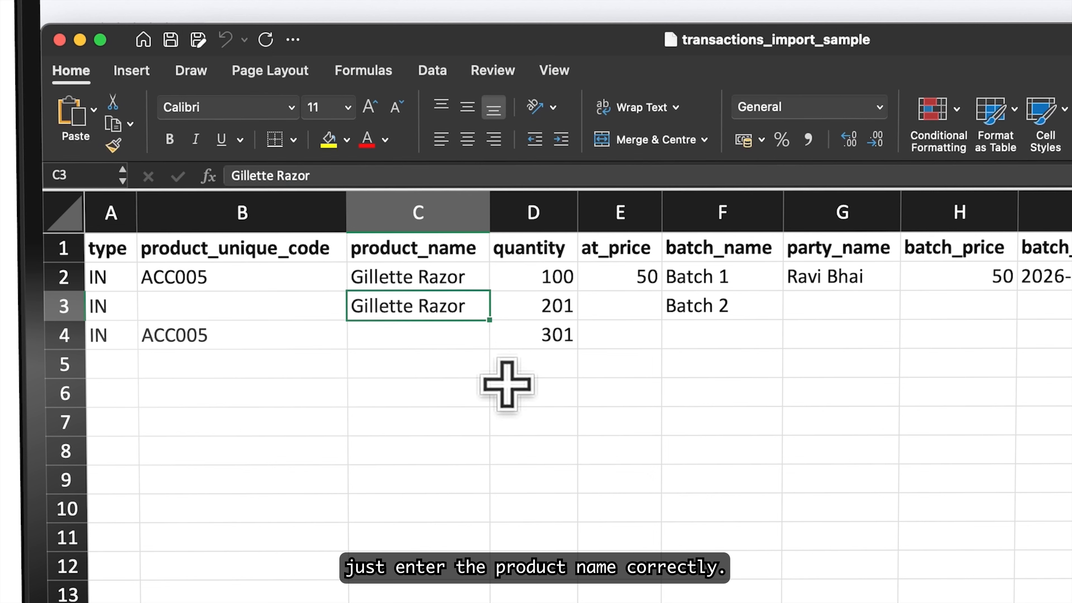
click(205, 338)
drag(222, 349, 306, 338)
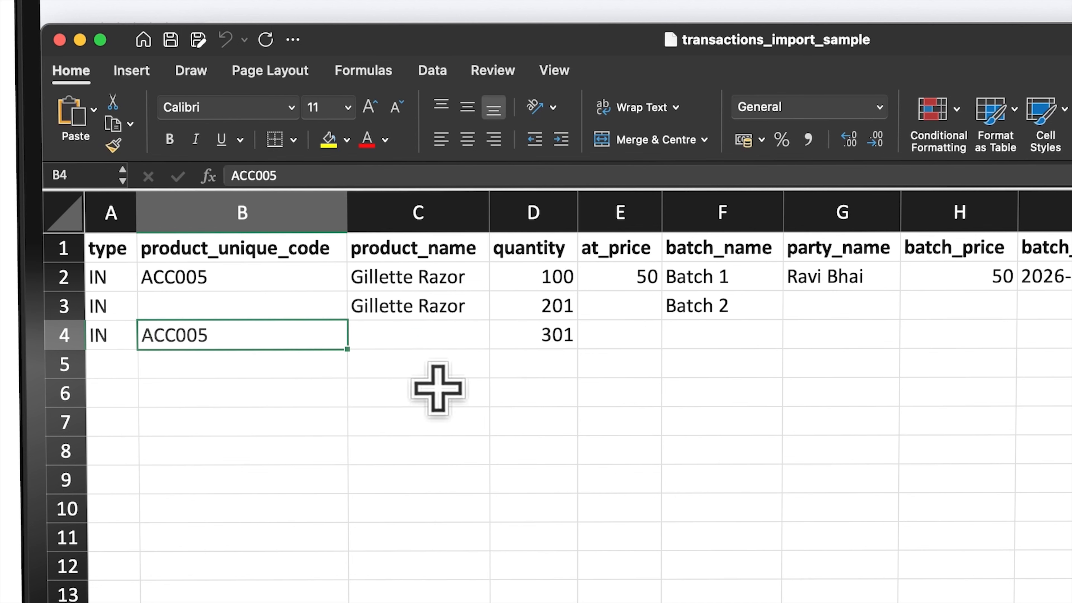
drag(679, 389, 155, 270)
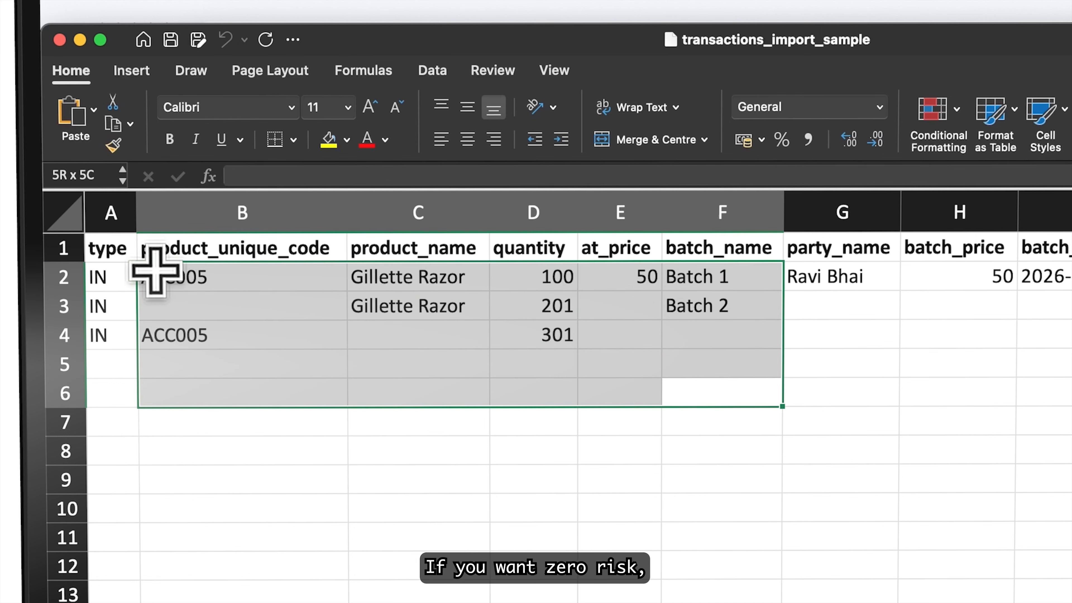
click(252, 395)
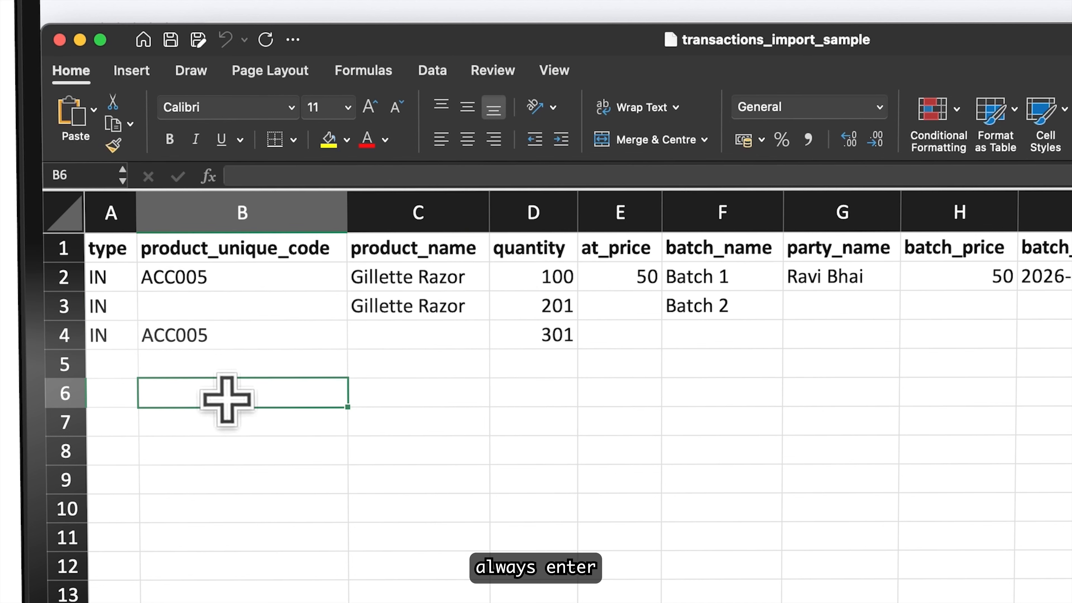
Add a transaction in row 5 with type IN, product_unique_code SKU12222222 and quantity 50.
click(114, 364)
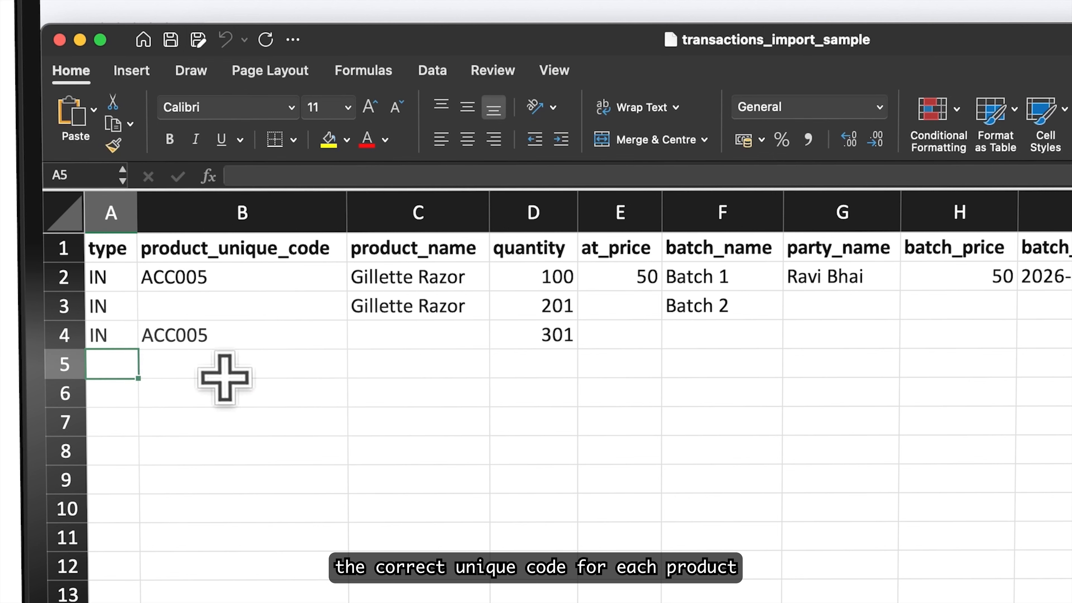
click(225, 378)
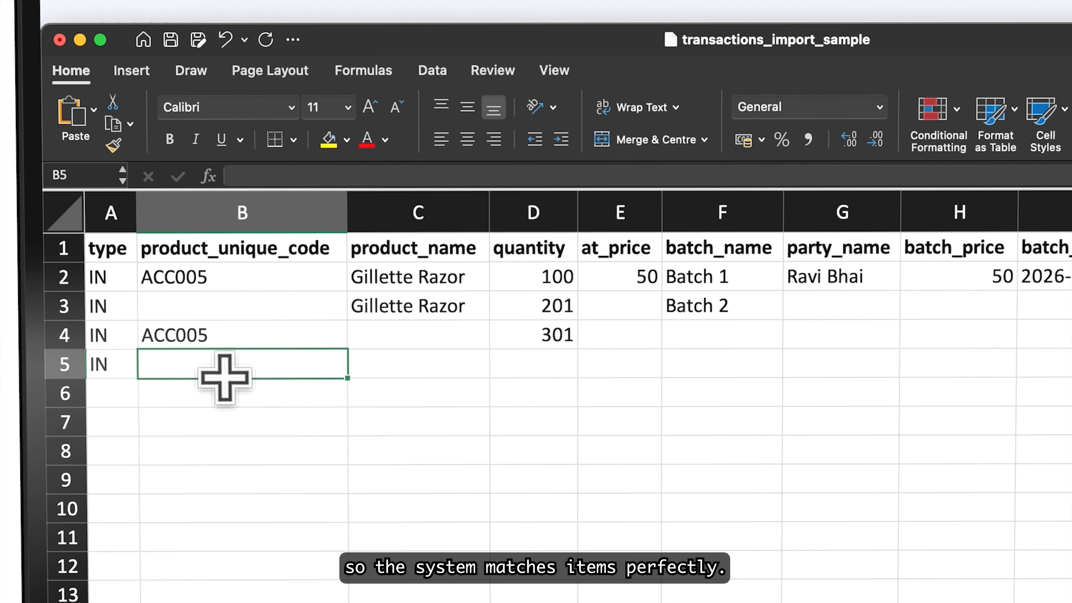
text(SK)
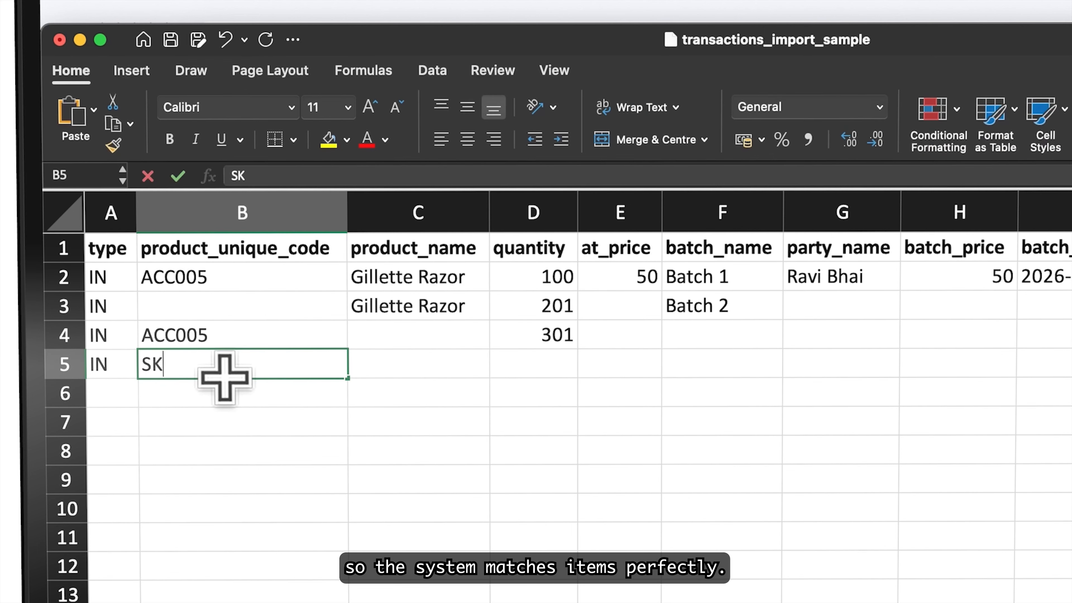
text(U122222)
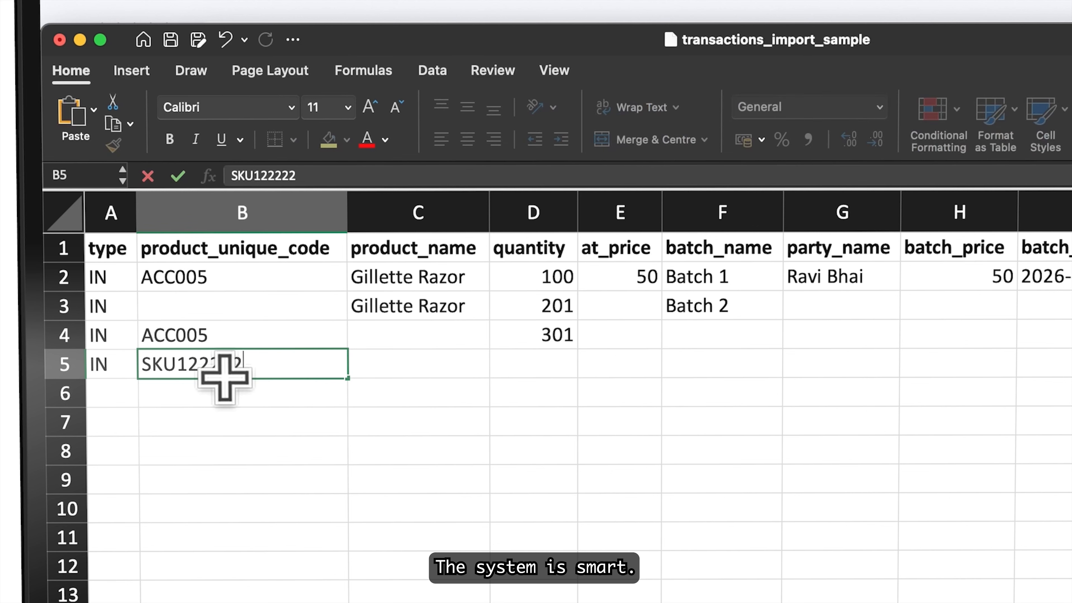
text(22)
click(420, 511)
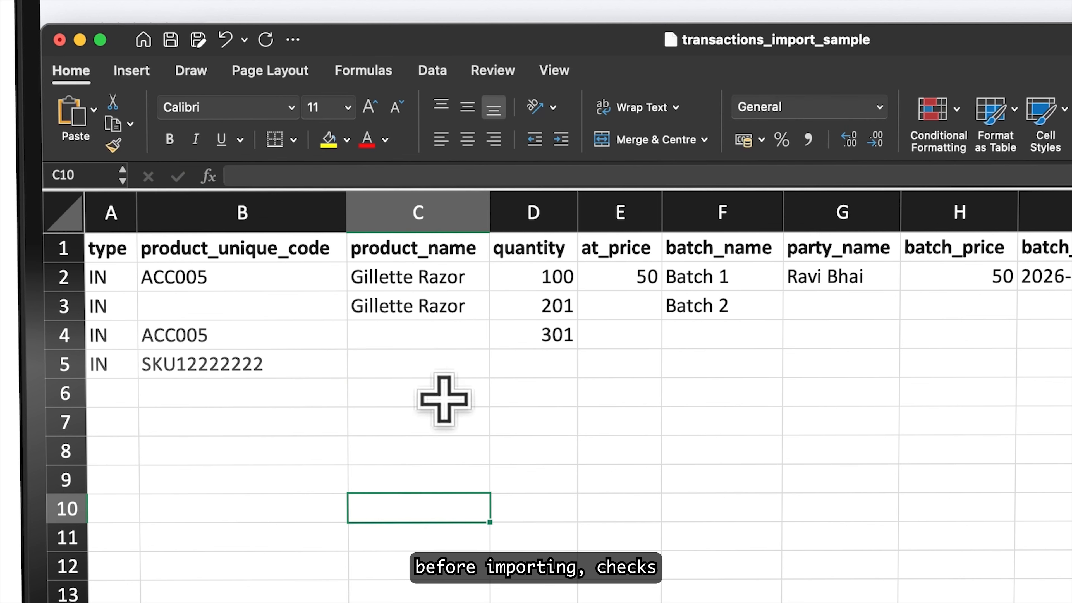
click(543, 370)
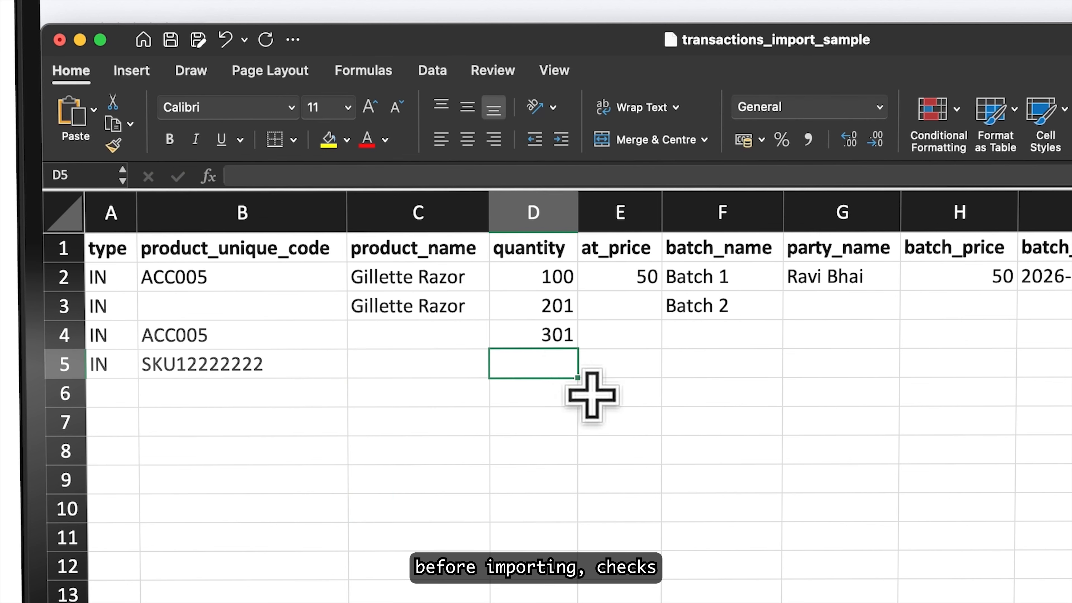
click(586, 488)
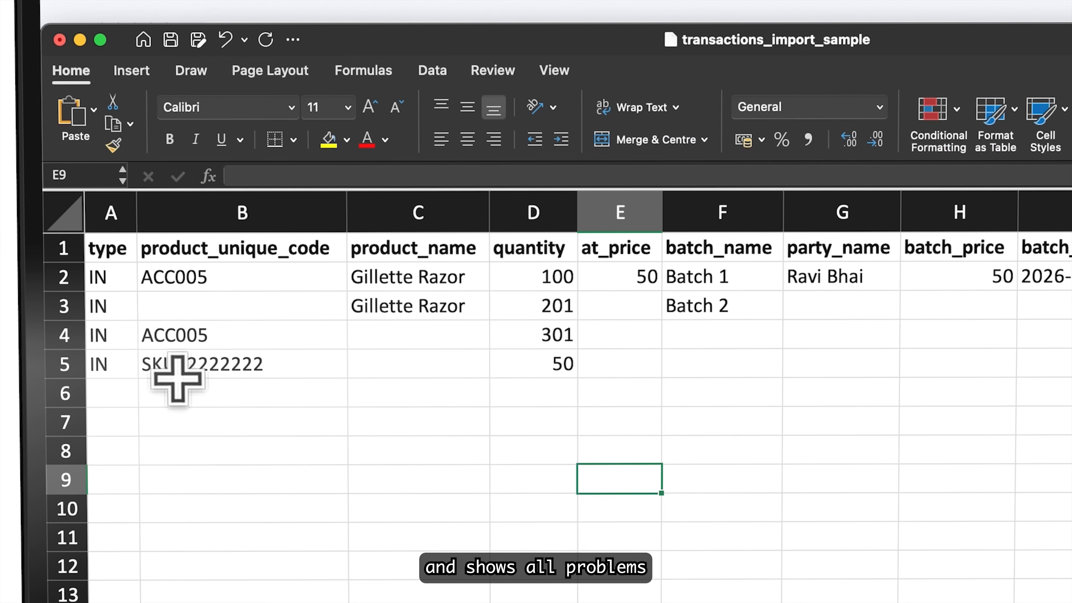
Examine the product code in row 5 and the product_unique_code, product_name, quantity and at_price values in row 2.
click(219, 372)
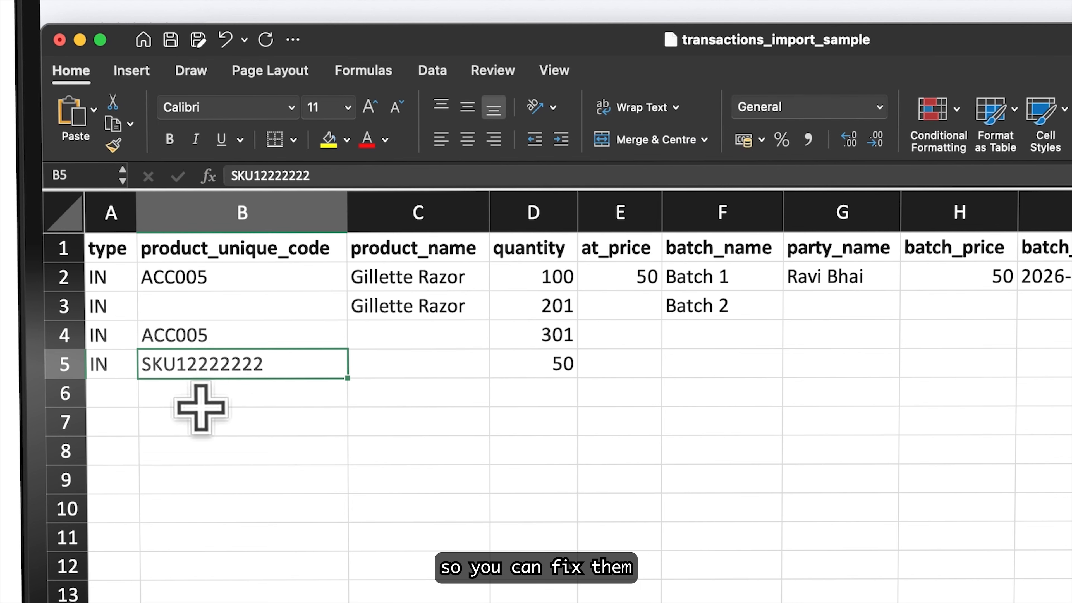
click(459, 428)
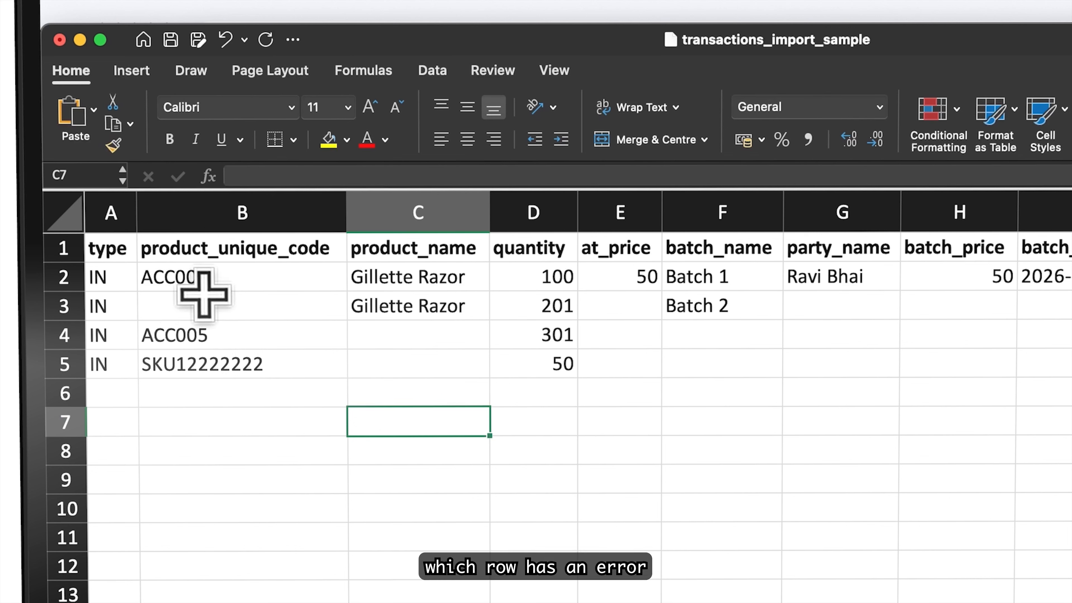
click(252, 280)
click(410, 281)
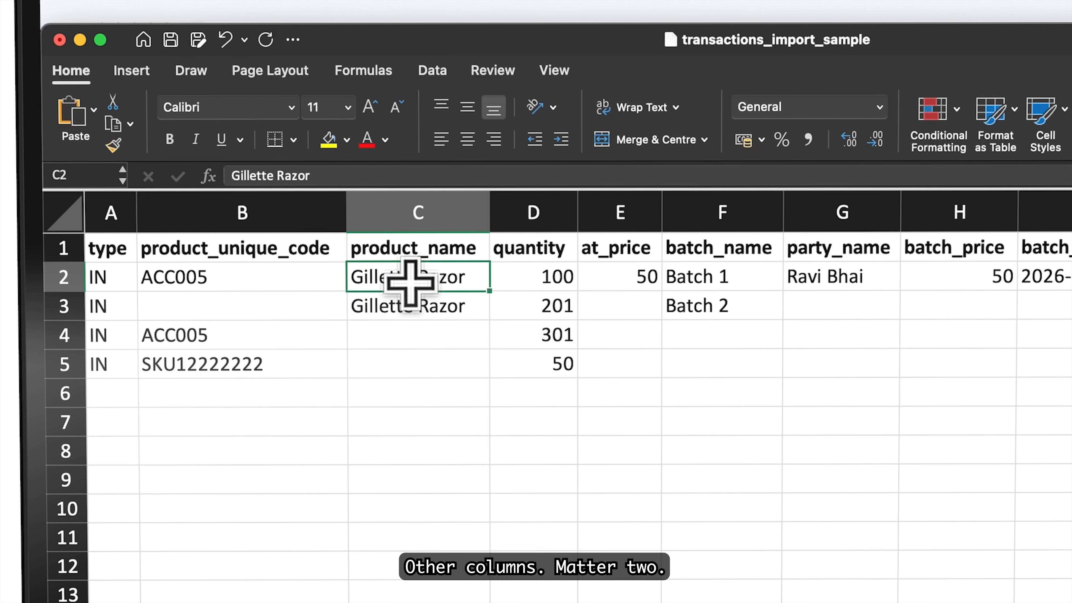
click(553, 282)
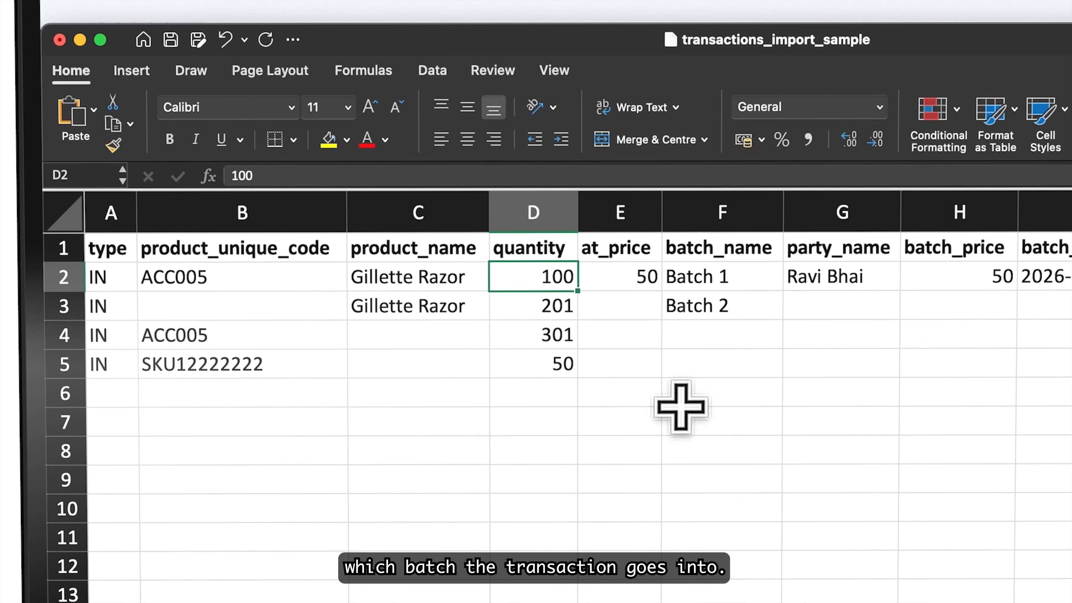
click(627, 287)
Examine the optional columns from batch_name to date_of_manufacturing, including the rows with an empty batch_name.
click(749, 291)
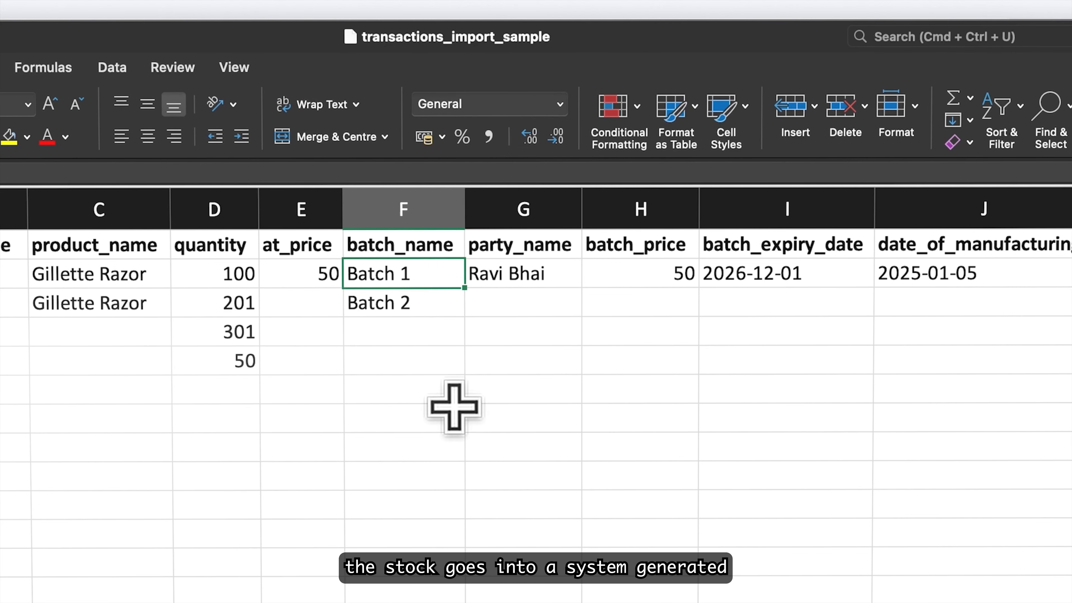
click(420, 312)
click(432, 327)
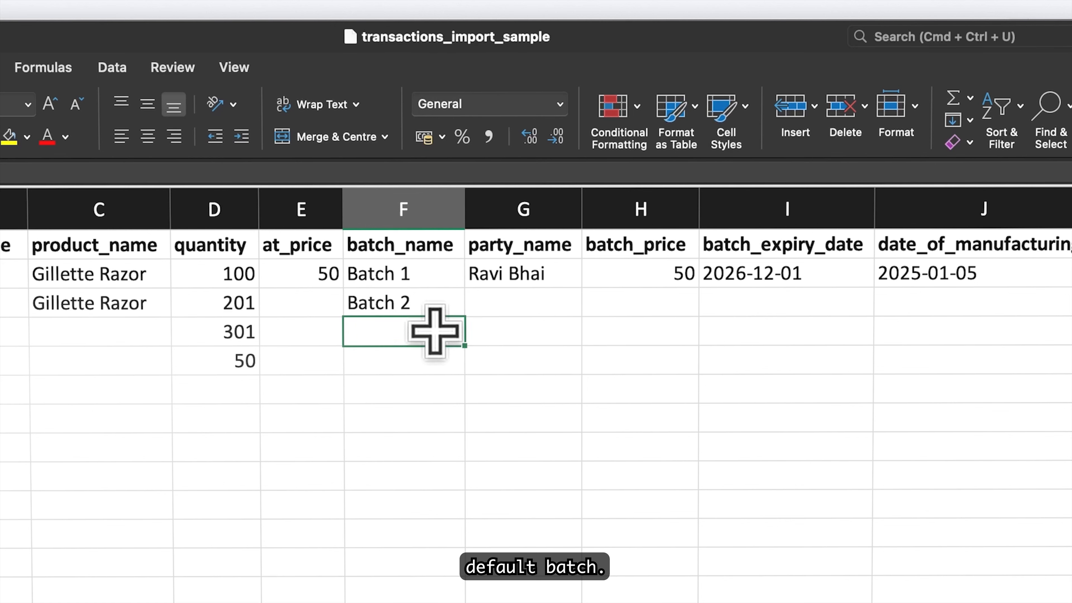
click(532, 279)
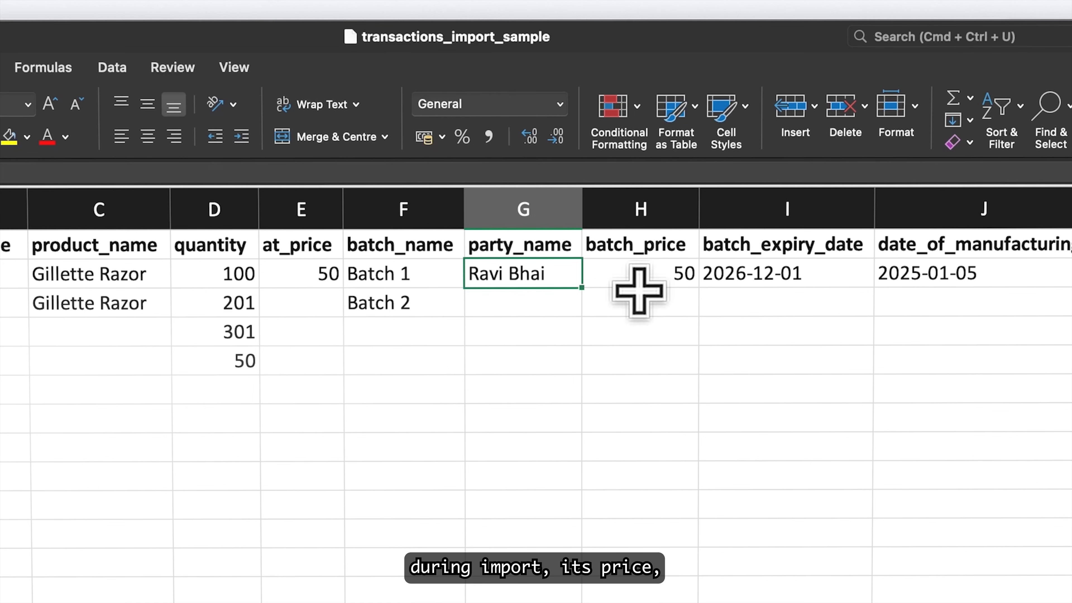
click(374, 277)
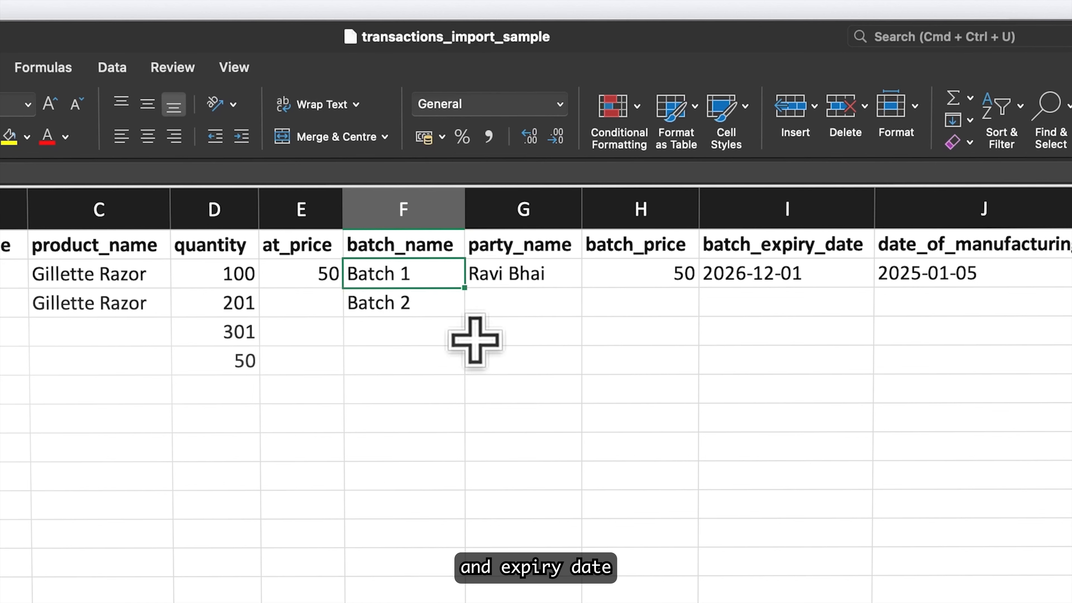
click(654, 276)
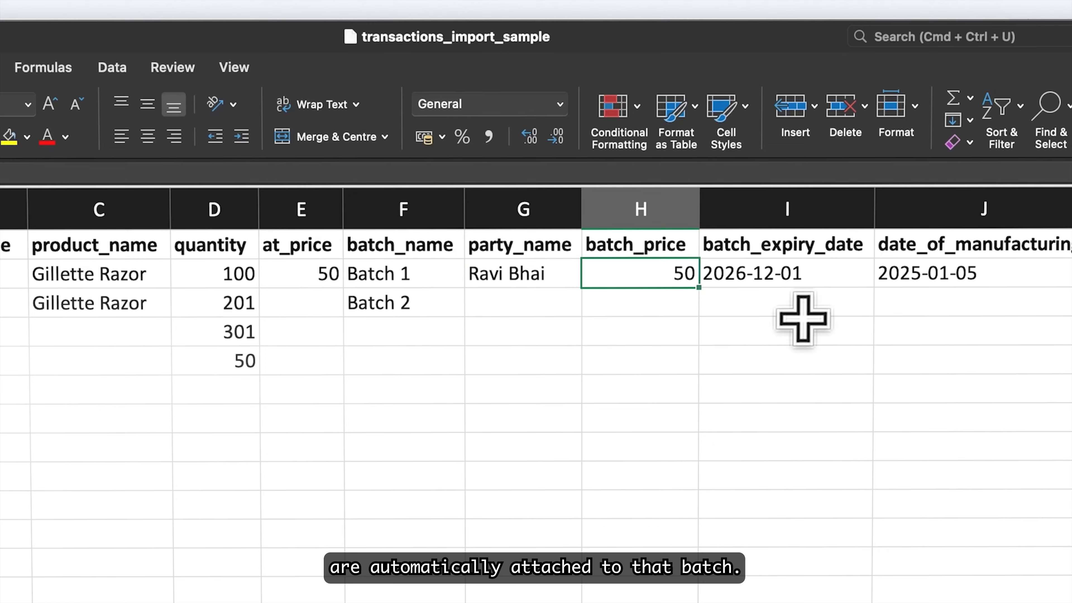
click(805, 278)
click(969, 269)
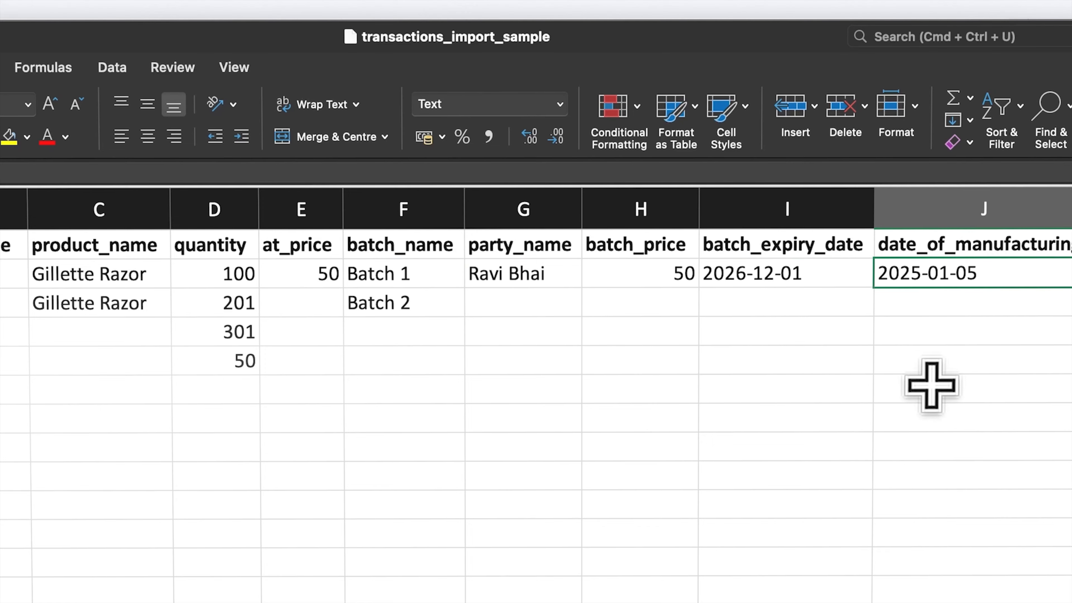
mouse_move(962, 374)
mouse_down()
mouse_move(787, 333)
mouse_move(603, 271)
mouse_move(426, 268)
mouse_up()
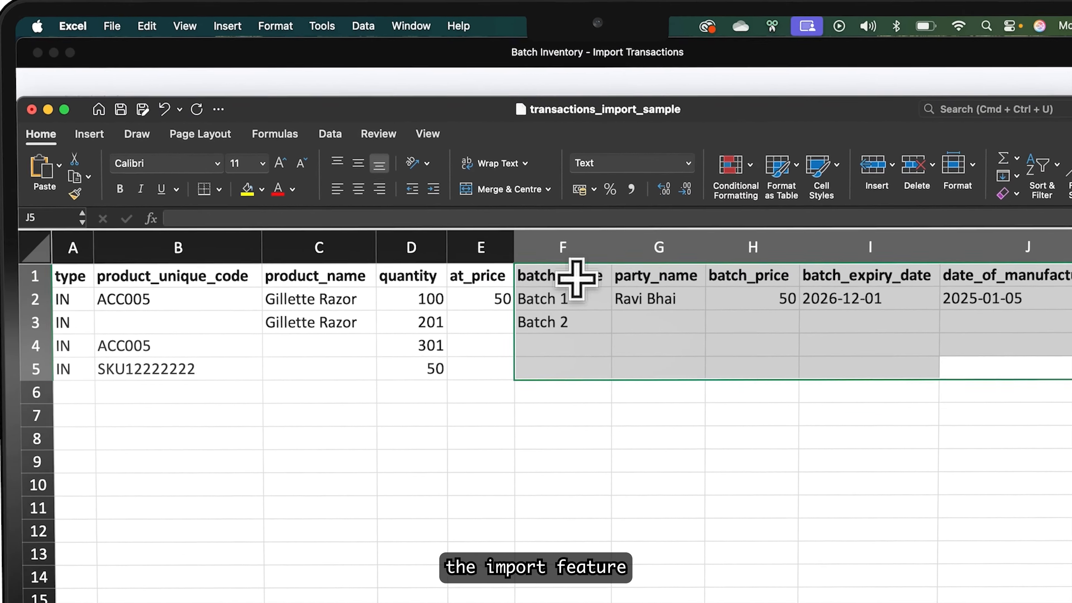
click(576, 279)
click(560, 338)
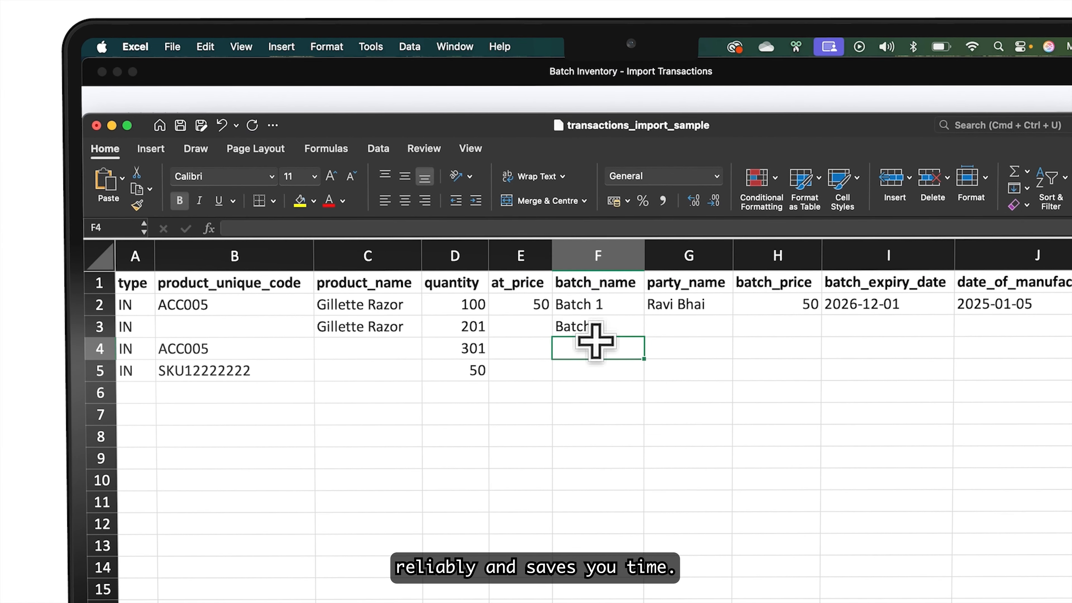
mouse_move(123, 353)
mouse_down()
mouse_move(541, 337)
mouse_move(573, 347)
mouse_up()
click(591, 348)
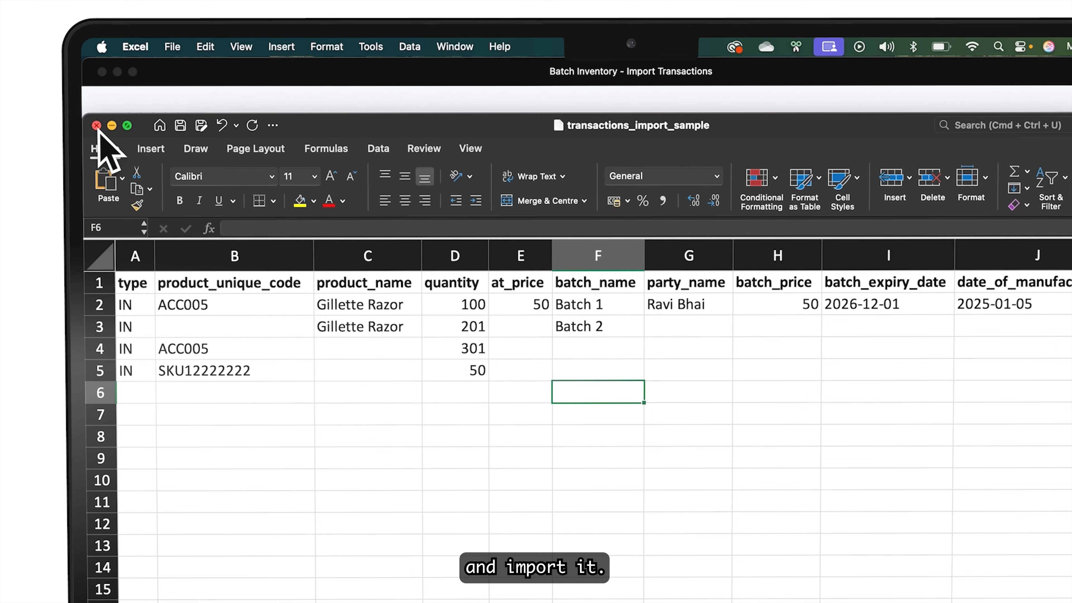
Close the workbook and choose transactions_import_sample.xlsx from Downloads as the file for the Batch Inventory transaction import.
click(97, 125)
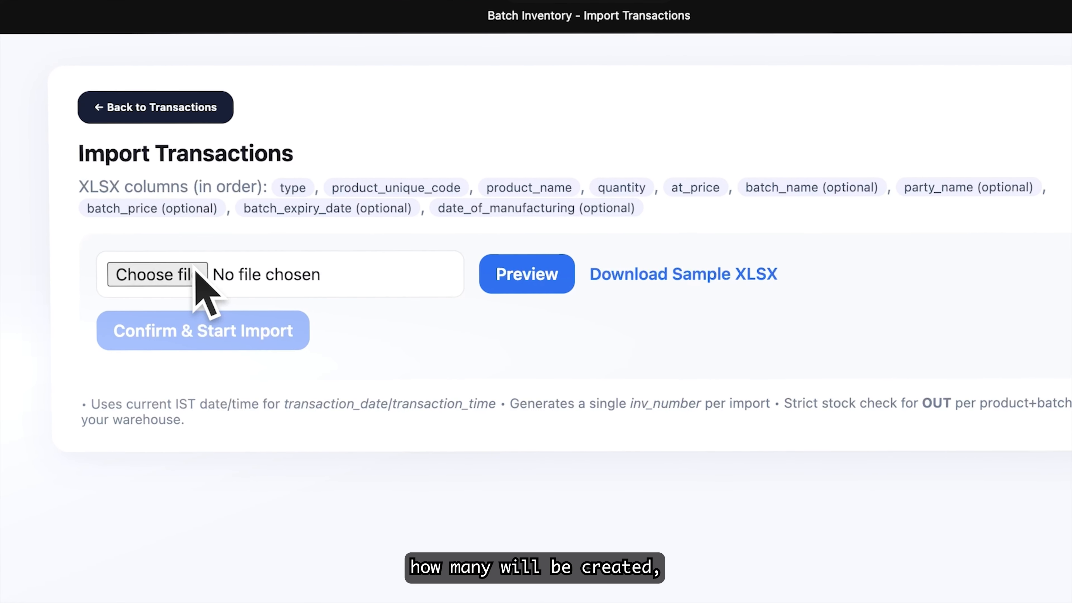
click(184, 271)
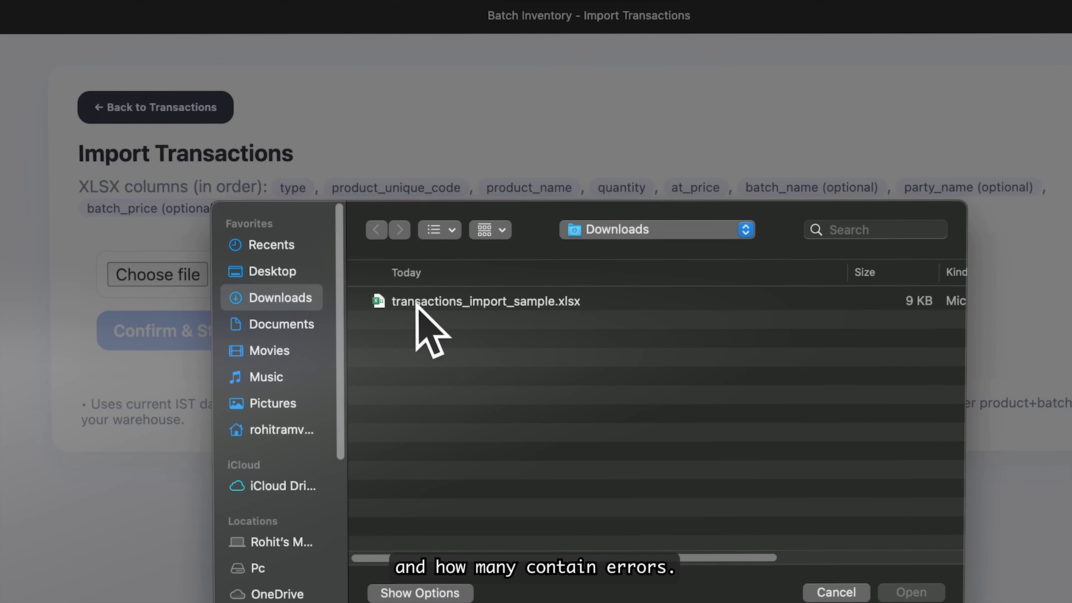
double_click(416, 304)
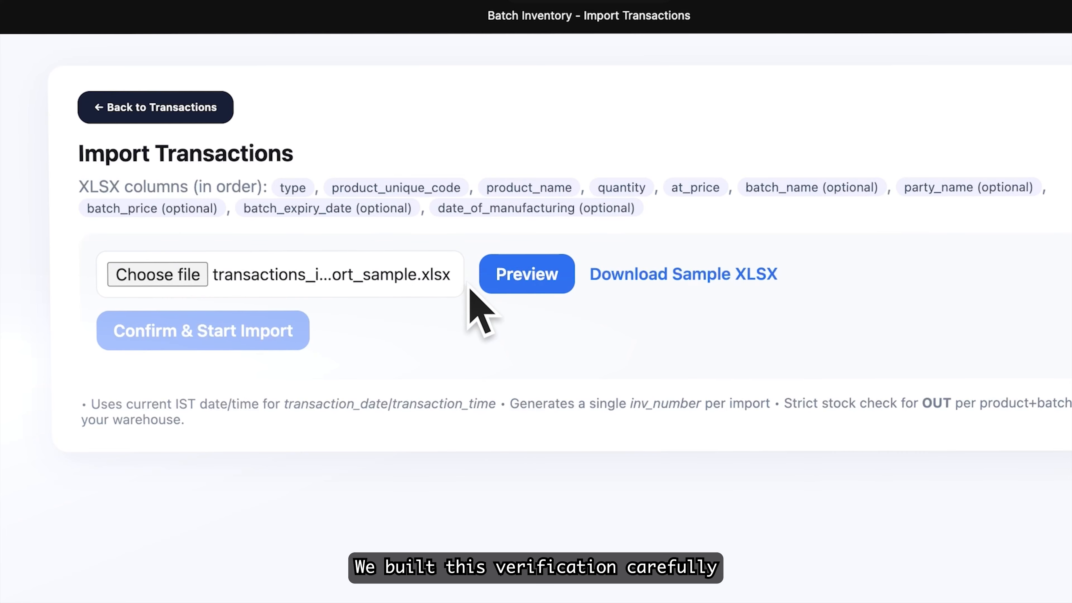
Preview the rows of the chosen transaction file and start its import.
click(535, 281)
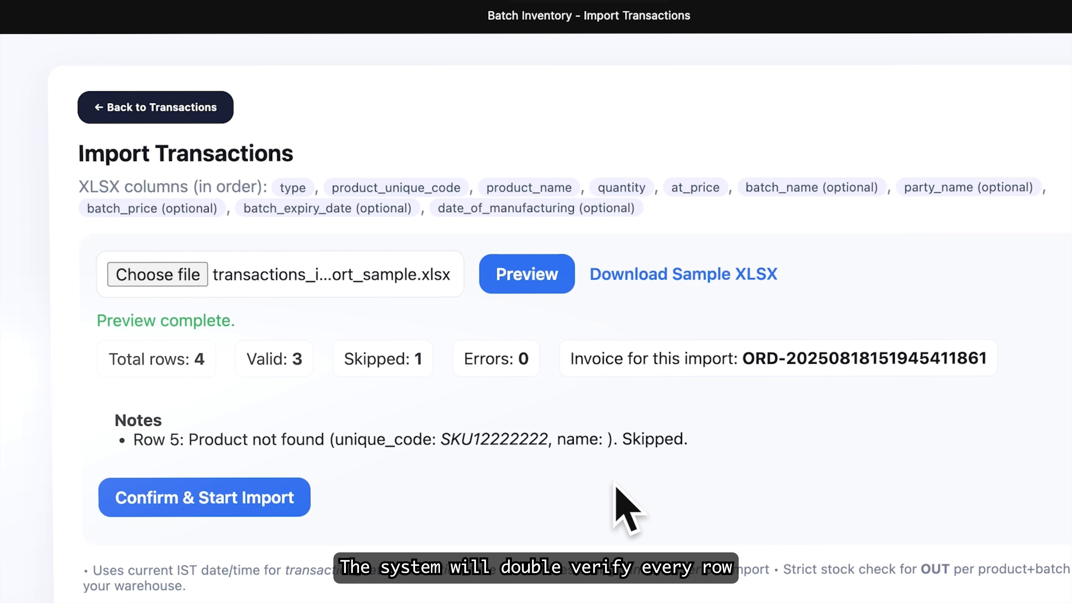
click(164, 505)
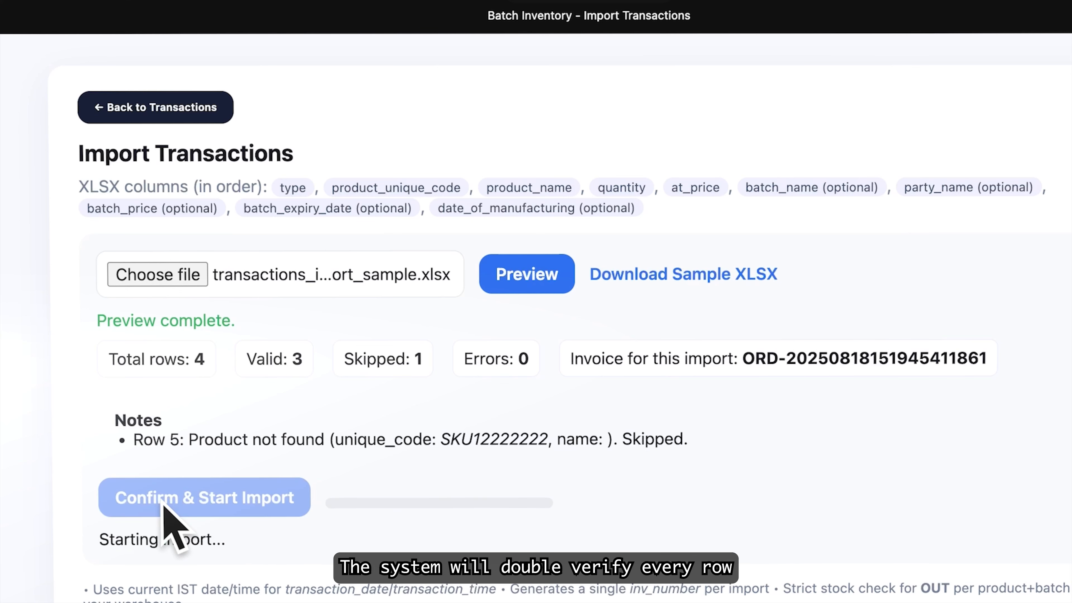